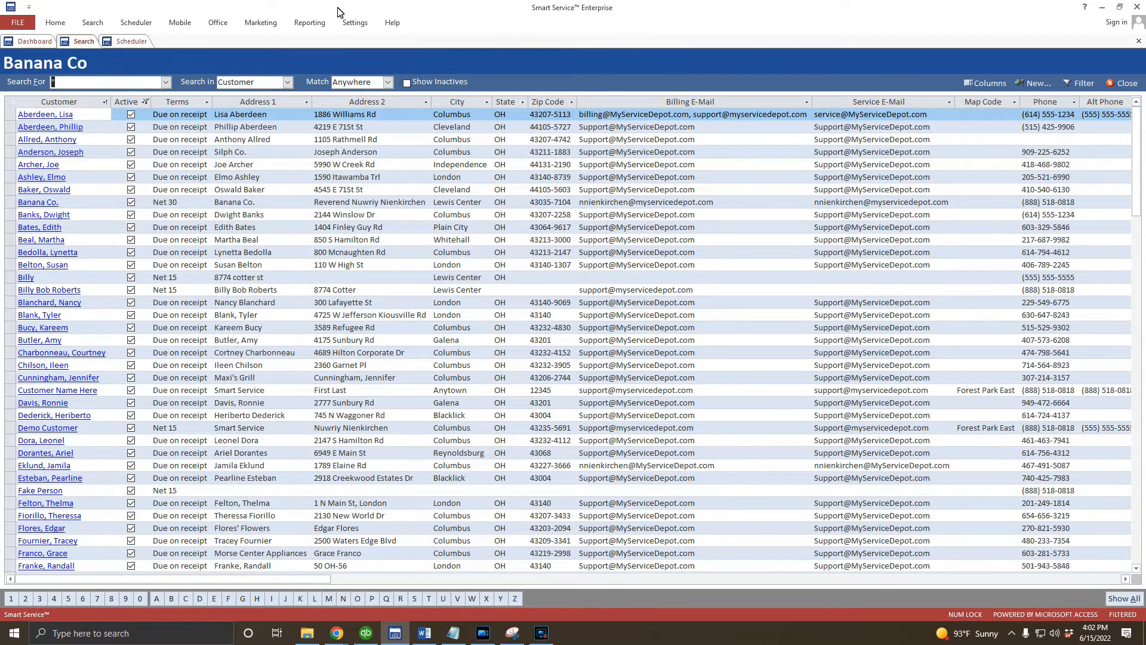
text(joe)
- Search the customers for 'joe', then create a new customer named 'Doe, John'
key(Return)
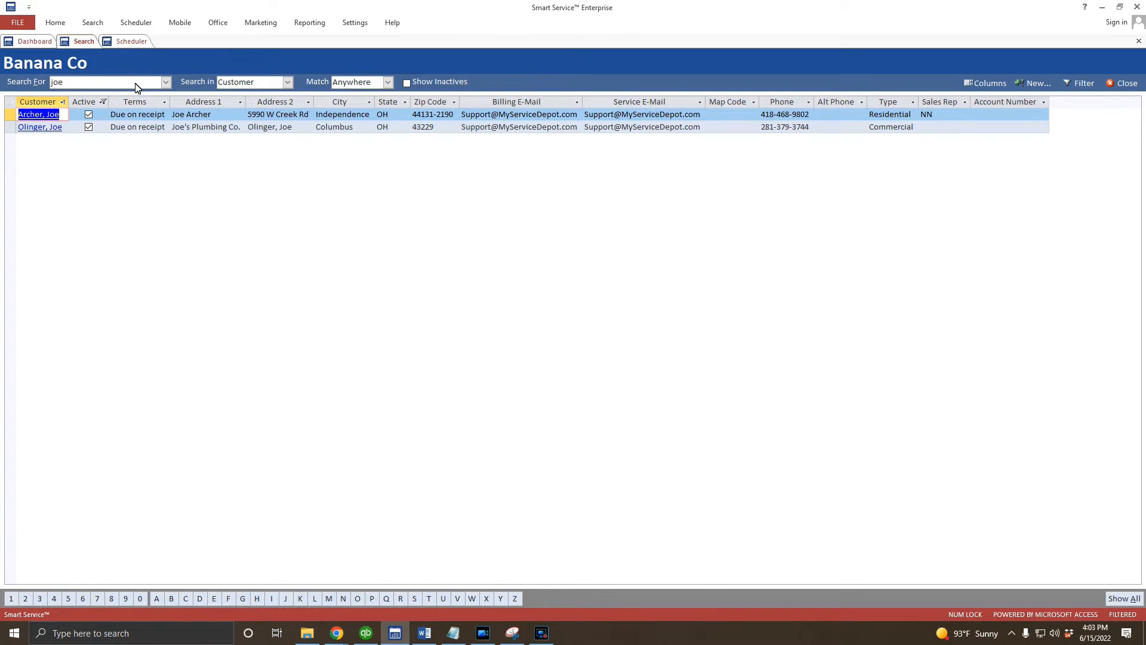
click(1026, 82)
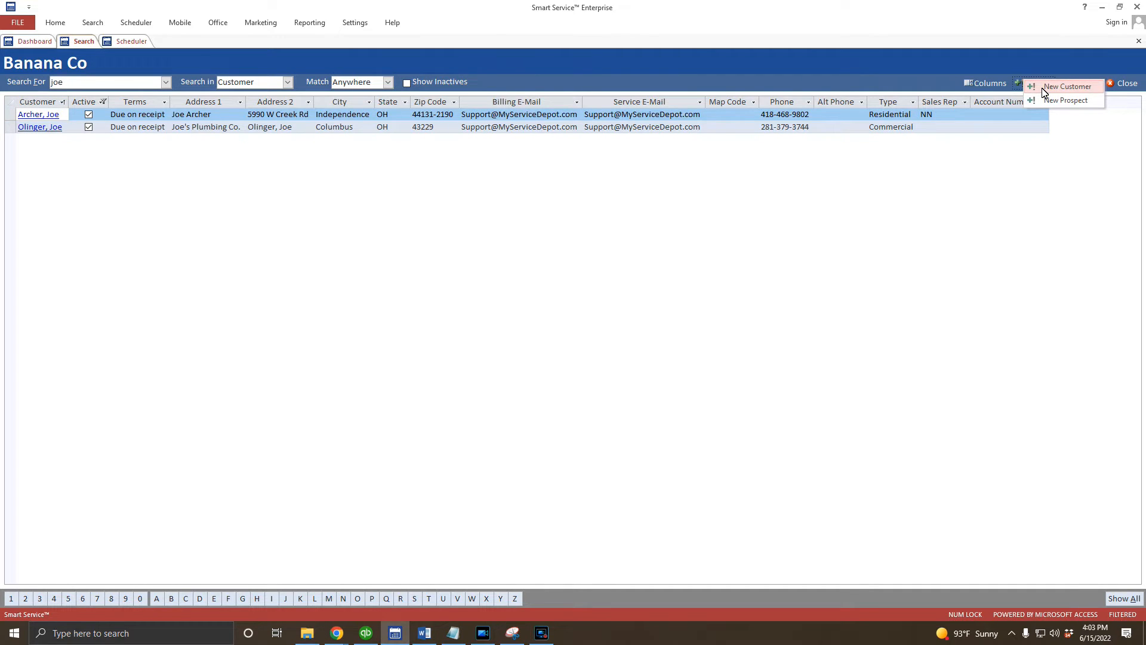
click(1043, 93)
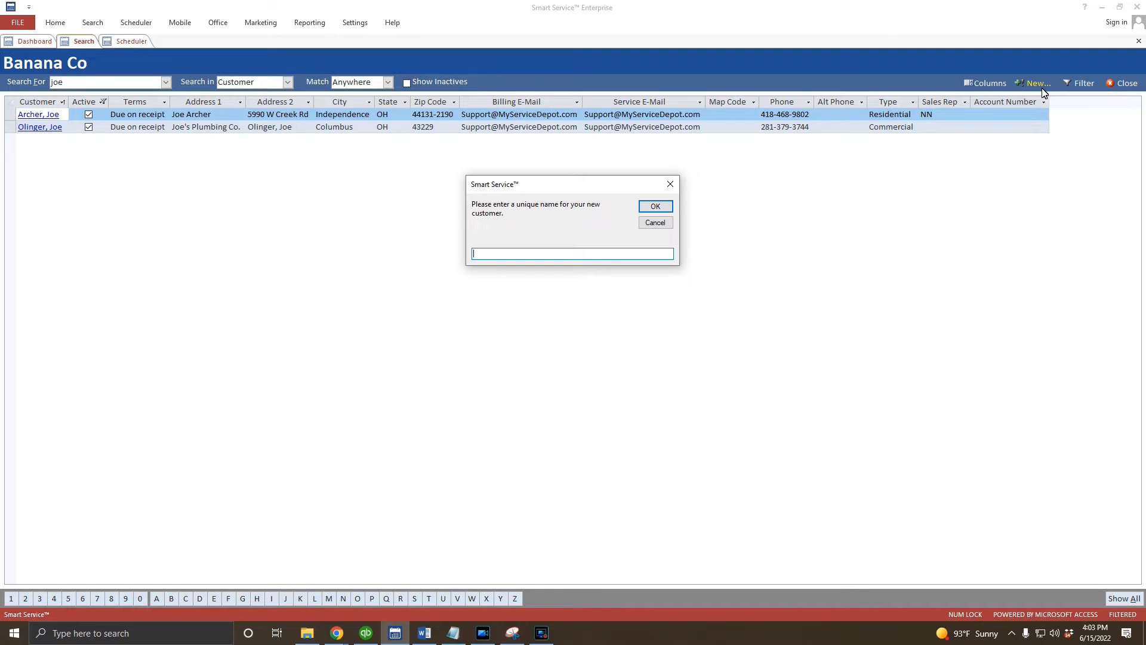
text(Doe, J)
text(ohn)
click(655, 207)
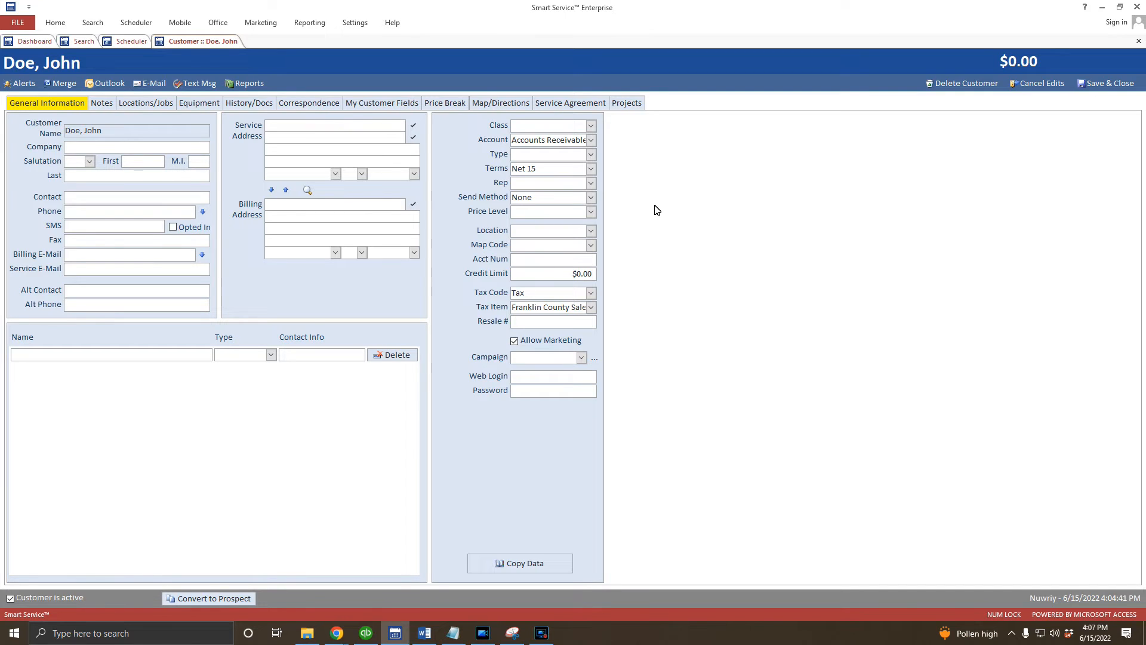
text(John)
key(Tab)
text(Doe)
key(Tab)
key(Tab)
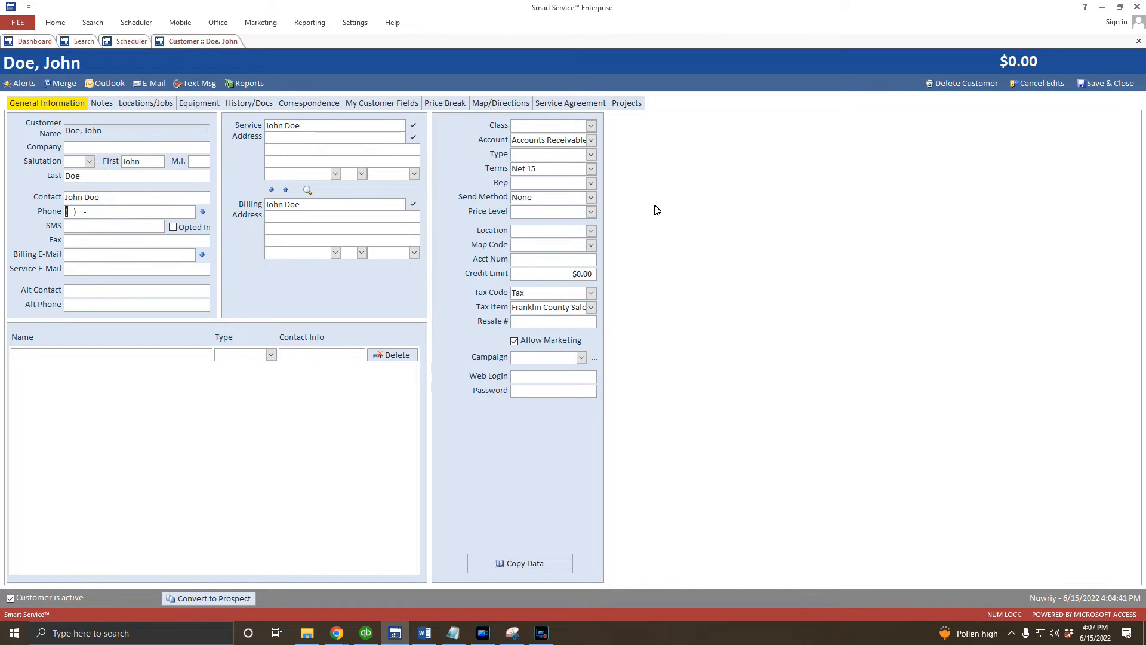
text(555) 555-55)
text(55)
key(Tab)
key(Tab)
key(Tab)
text(email)
text(@email)
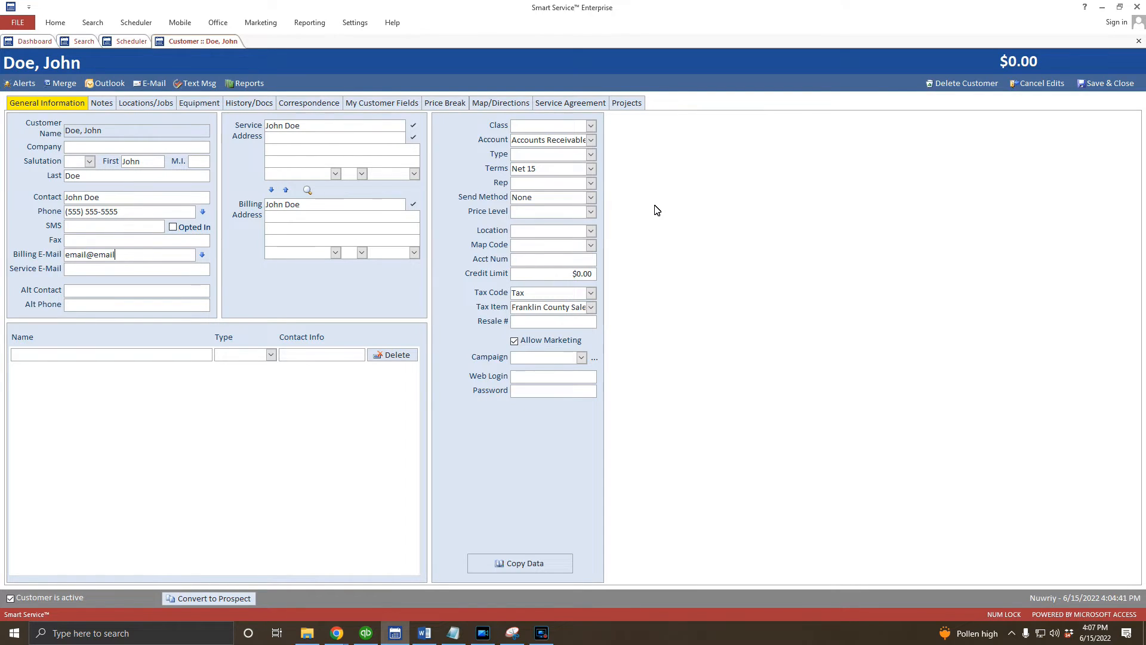
text(.com)
key(Tab)
- Copy the phone into SMS, confirm text opt-in, and copy the billing e-mail into service e-mail
click(203, 213)
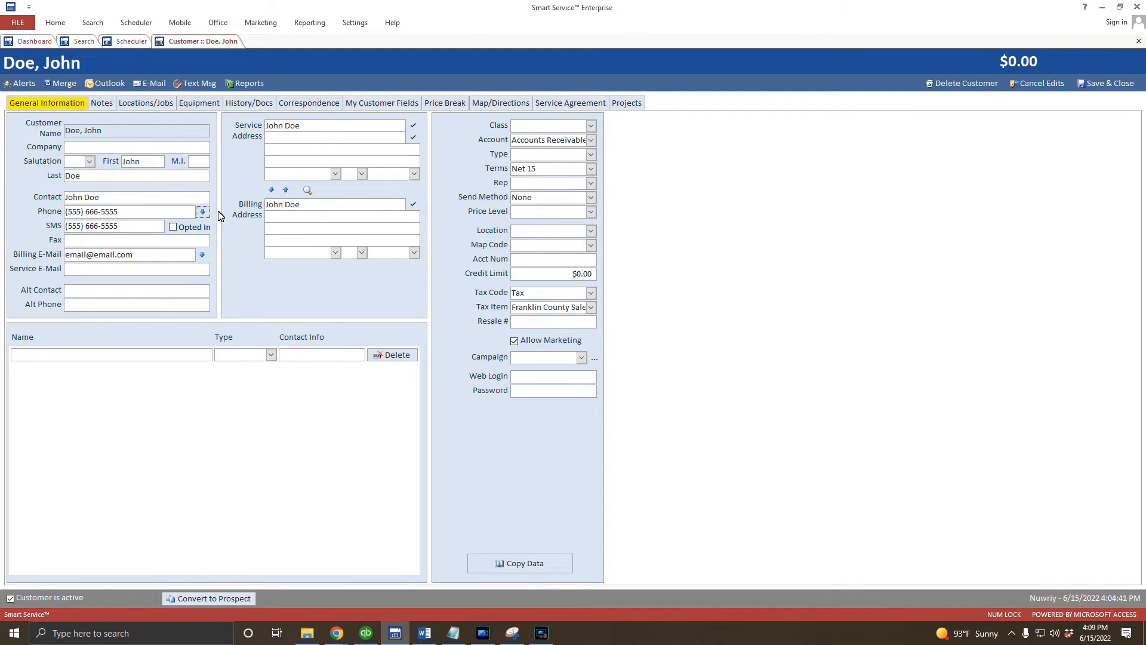
click(172, 231)
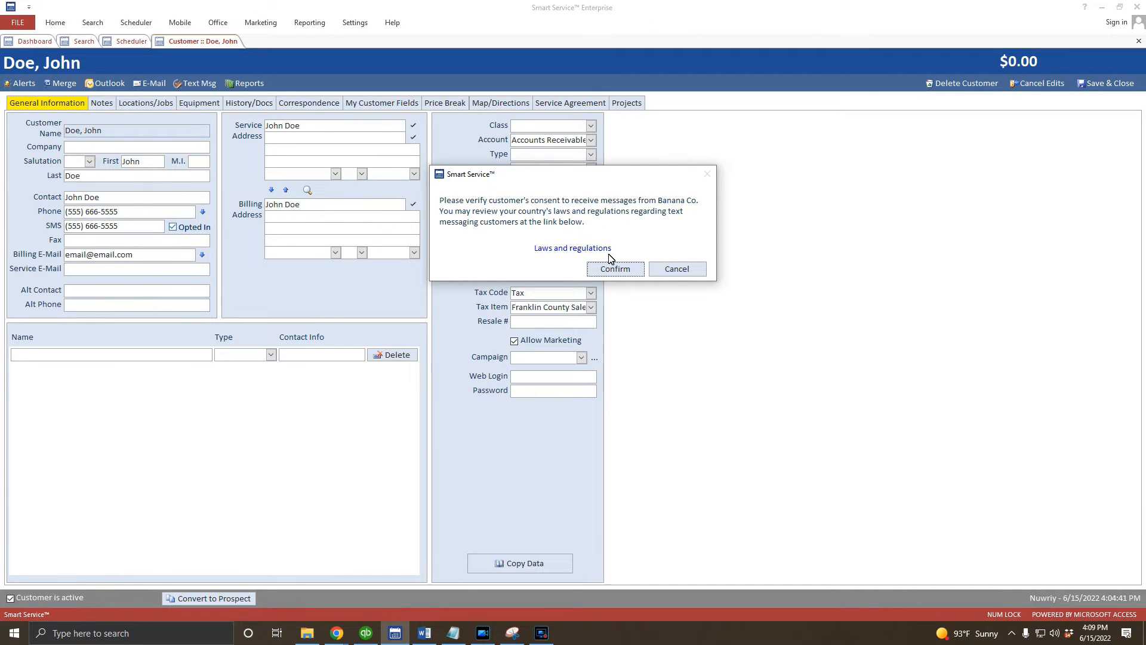
click(609, 271)
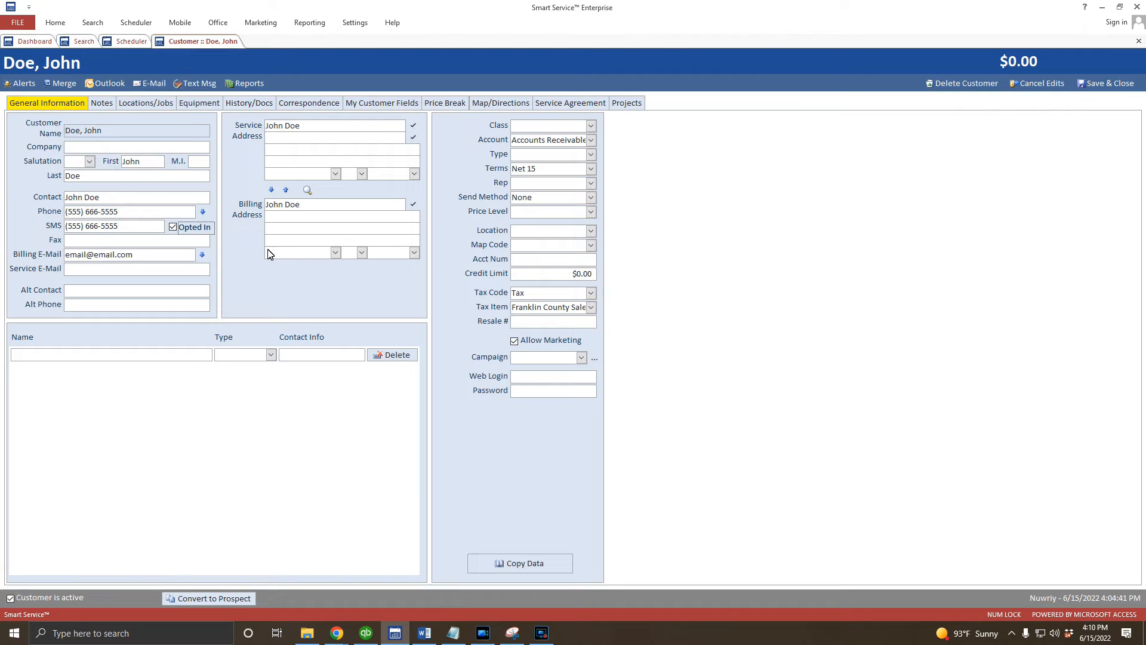
click(204, 255)
click(146, 297)
text(Jane Doe)
key(Tab)
text((555) 888-5555)
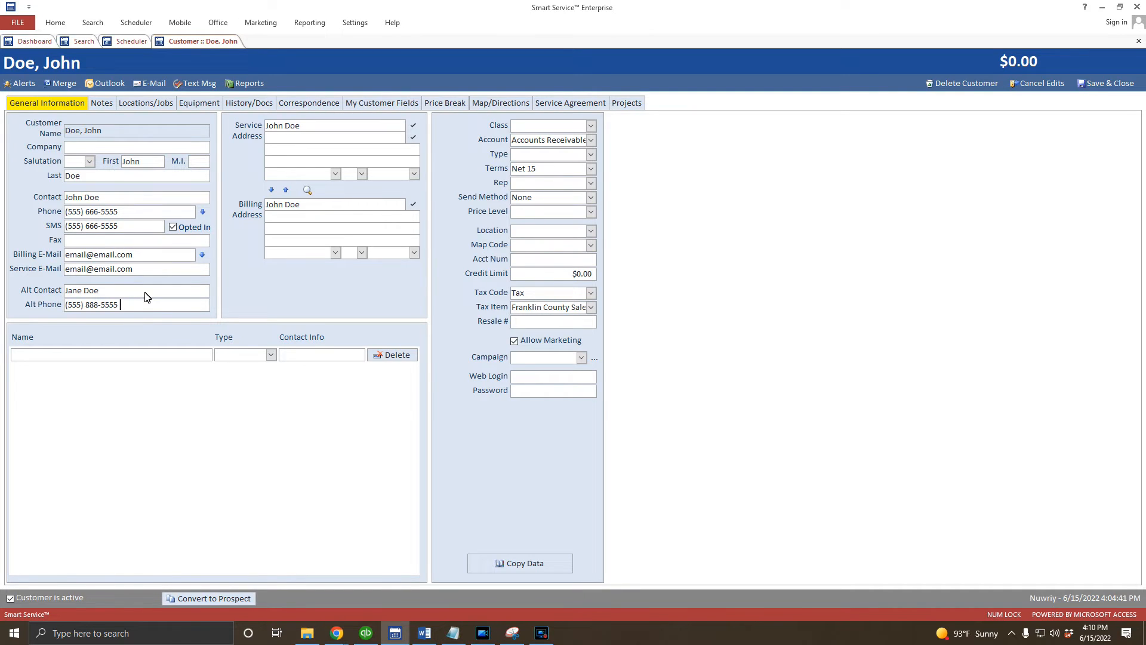
click(143, 355)
text(Neighbor)
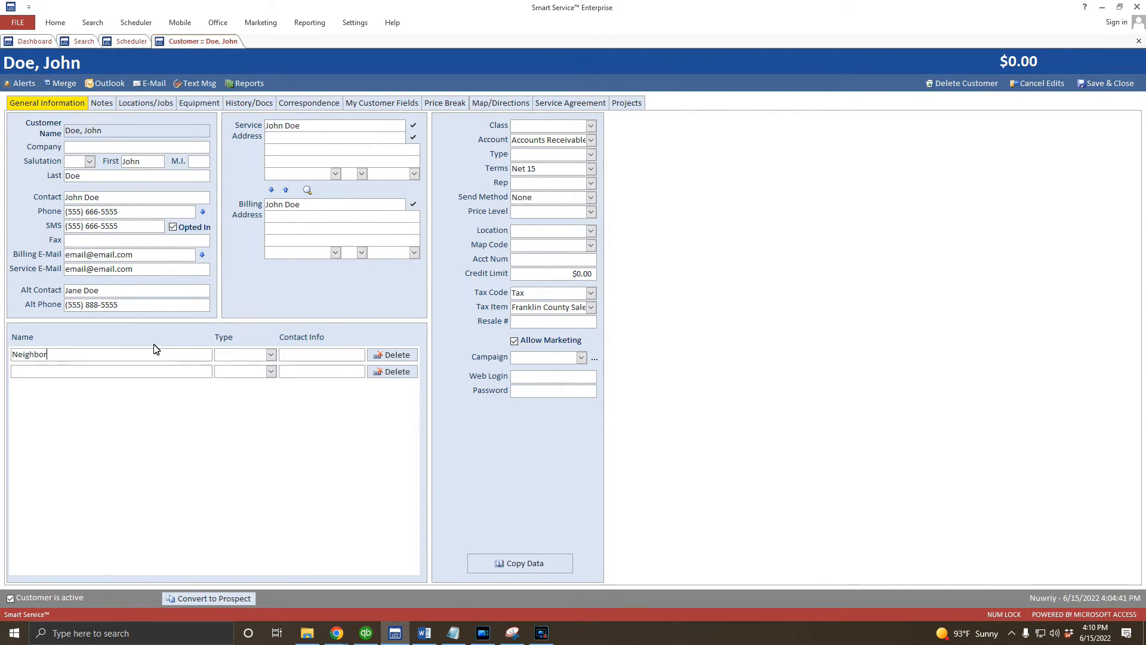
key(Tab)
text(Mob)
key(Tab)
text((555) 555-5)
text(555)
click(288, 145)
text(123 Any)
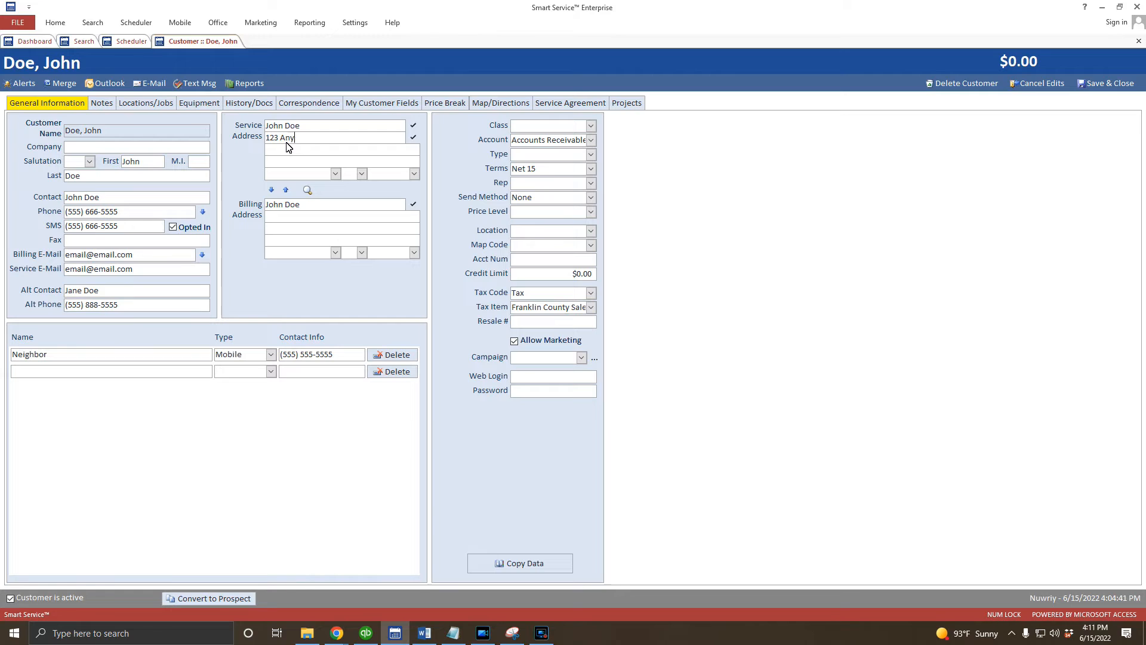
text(where Str)
text(eet)
- Enter service address 123 Anywhere Street, Anytown, OH 12345 and copy it to billing
key(Tab)
key(Tab)
key(Tab)
text(A)
text(n)
key(Tab)
text(OH)
key(Tab)
text(12345)
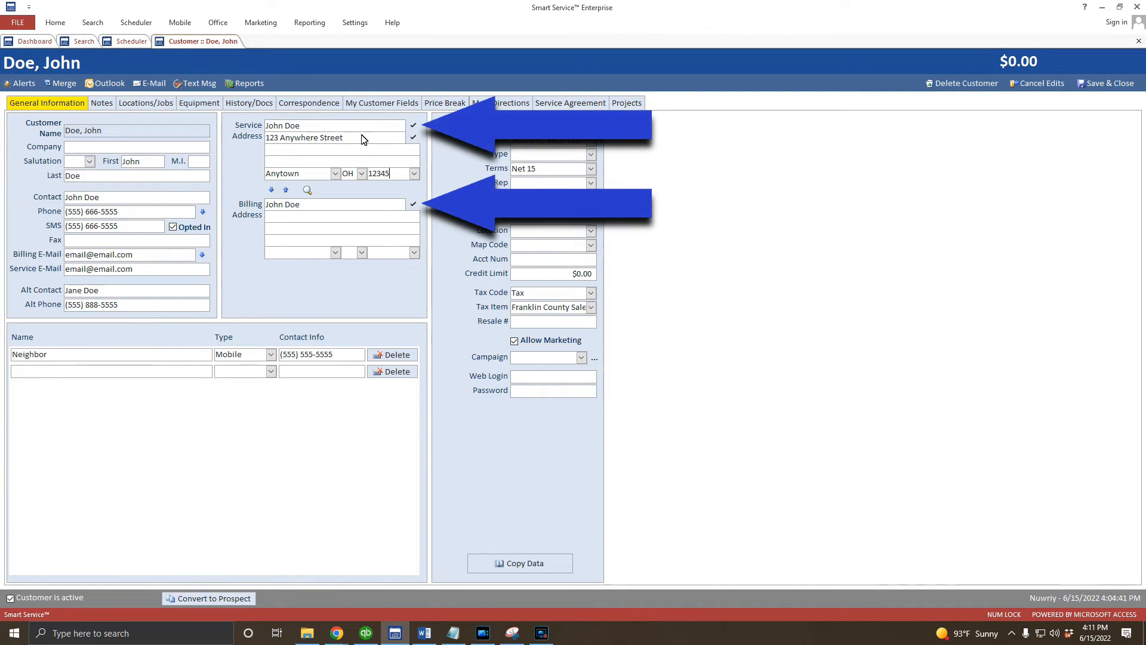
click(413, 126)
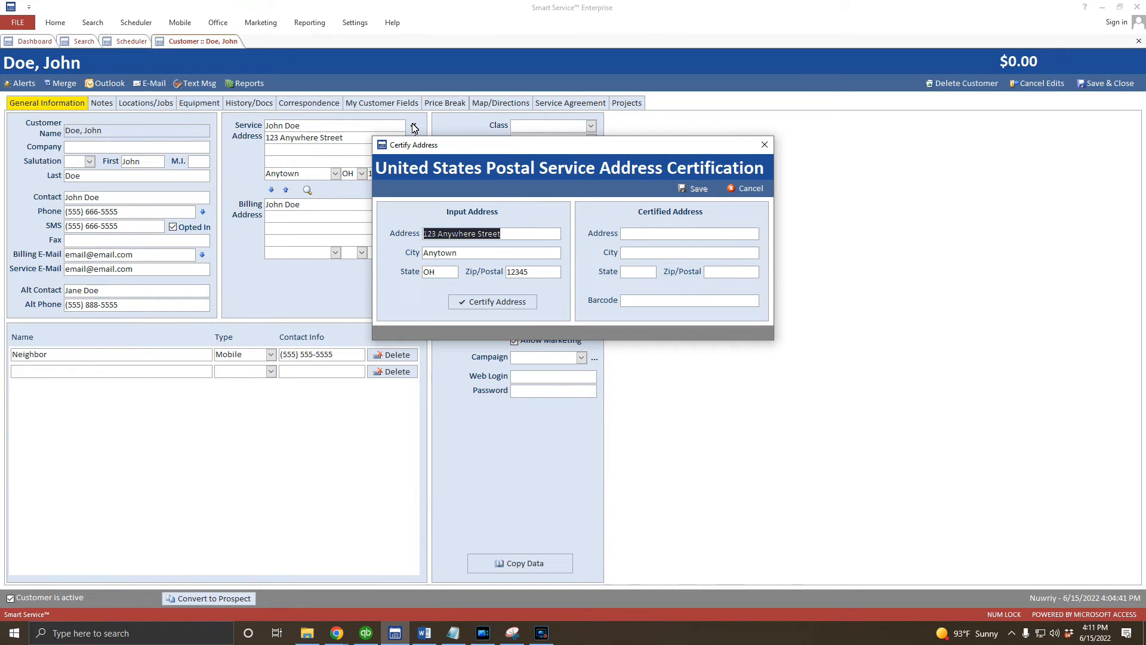
click(741, 188)
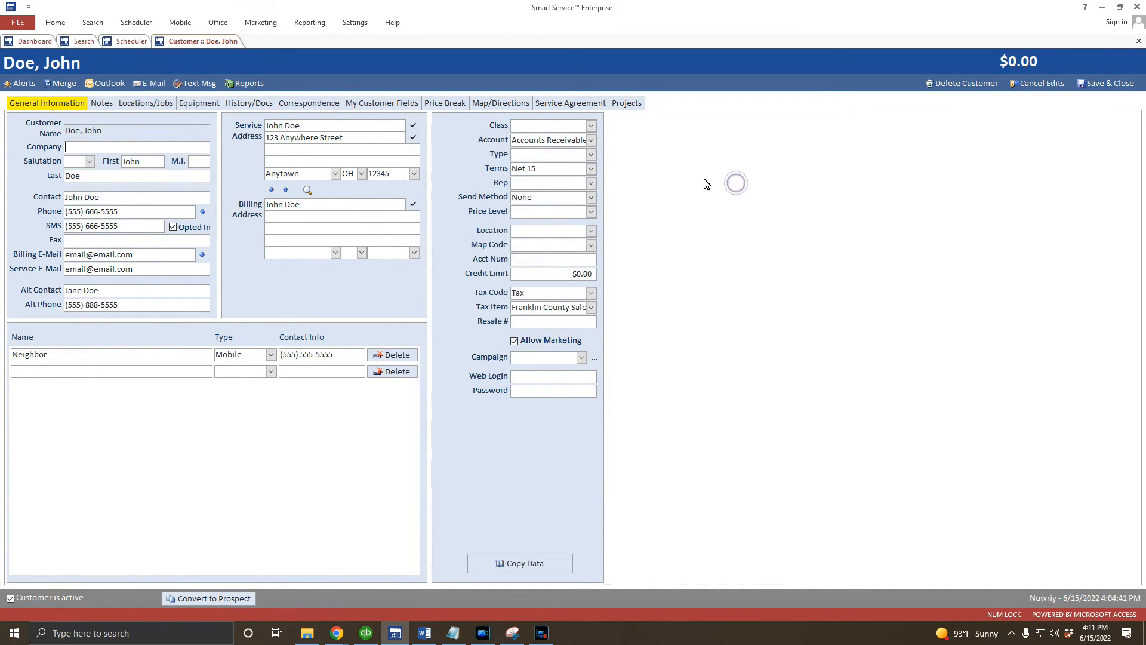
click(272, 191)
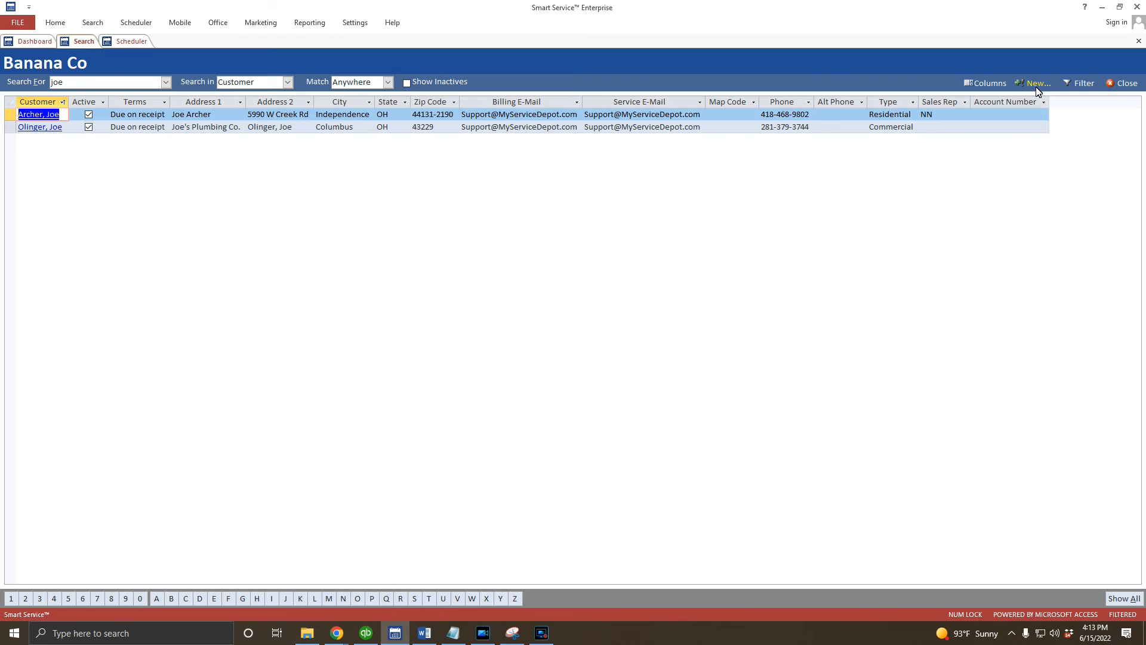
- Create a new customer named Smart Service
click(1036, 87)
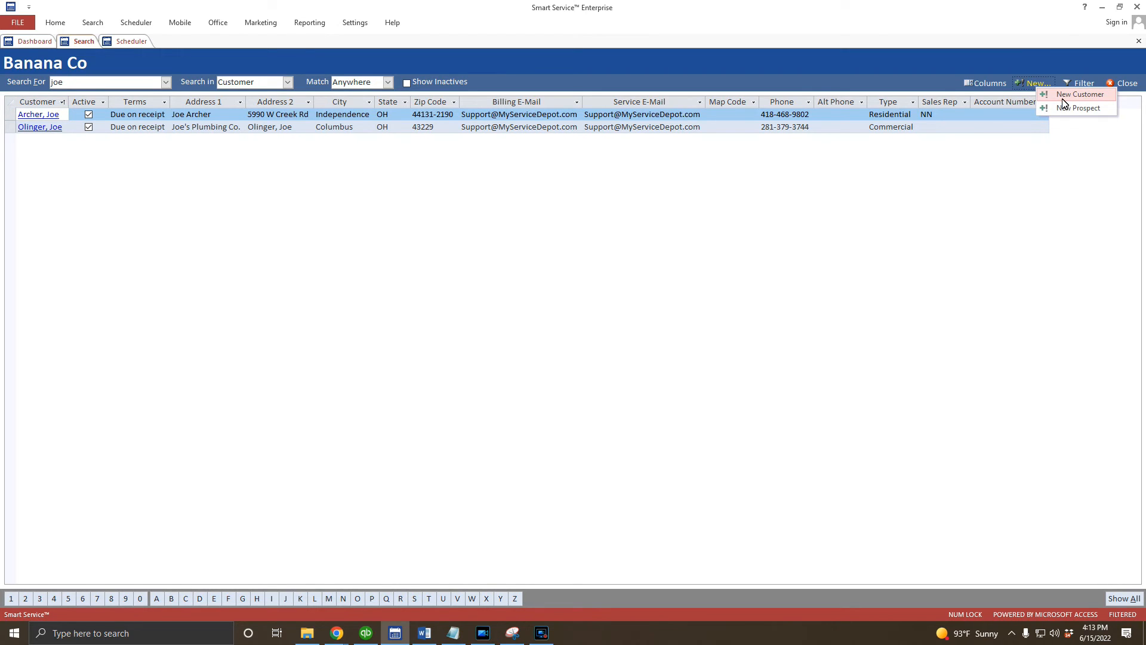
click(1064, 95)
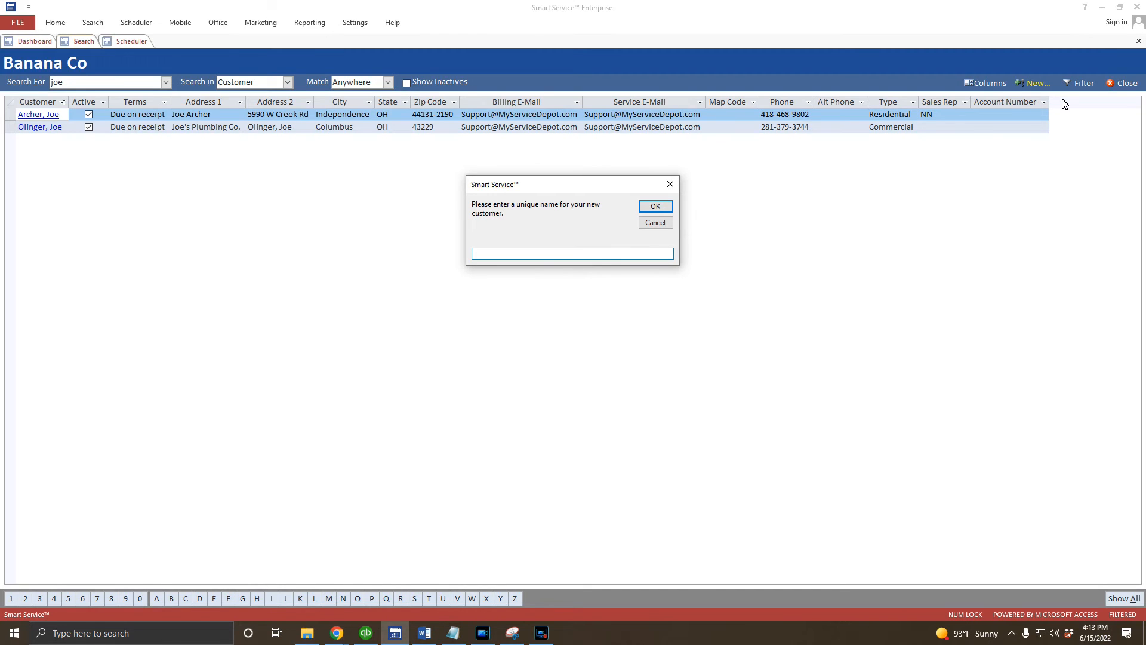
text(Smart S)
text(ervice)
key(Return)
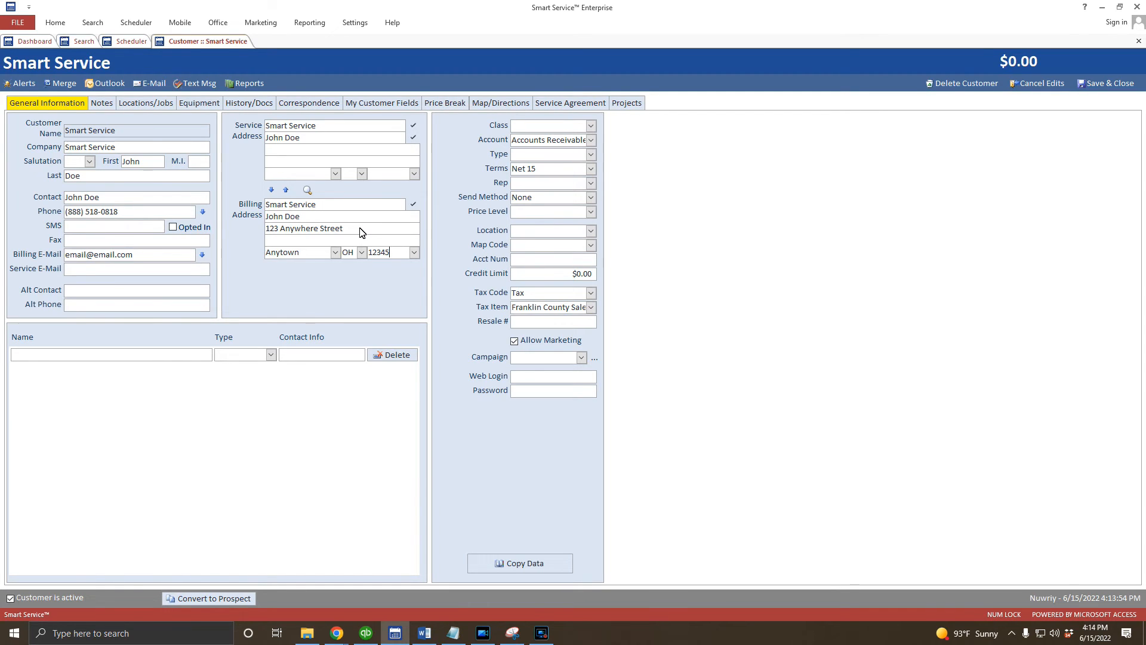
- Add a location named Main Office to the Smart Service customer
click(156, 108)
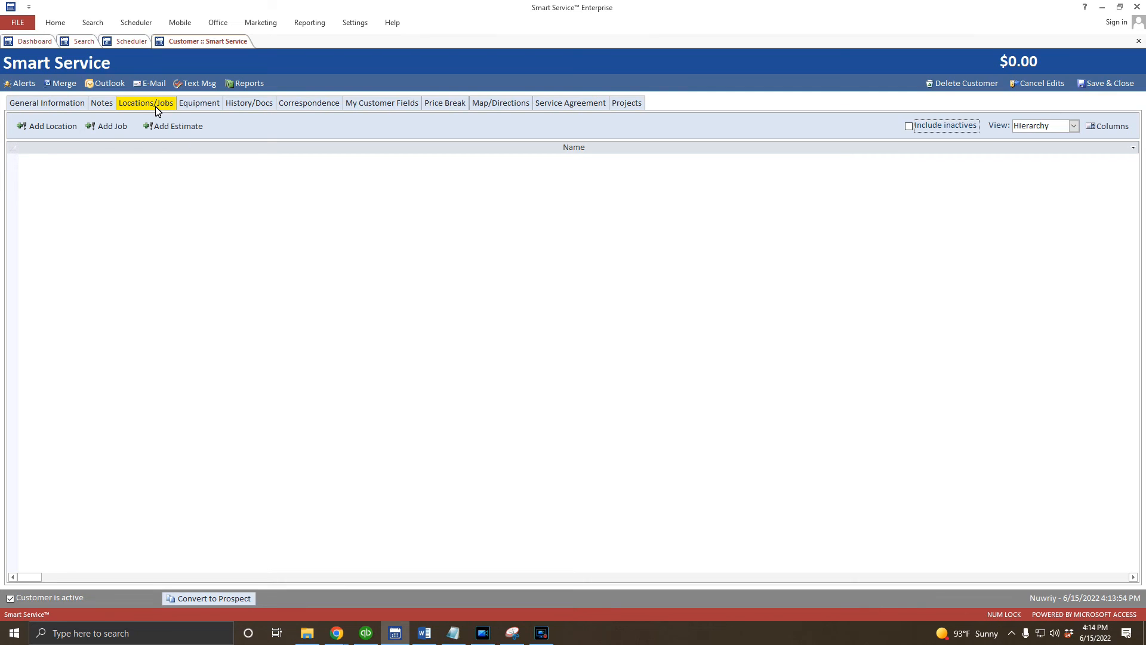
click(34, 129)
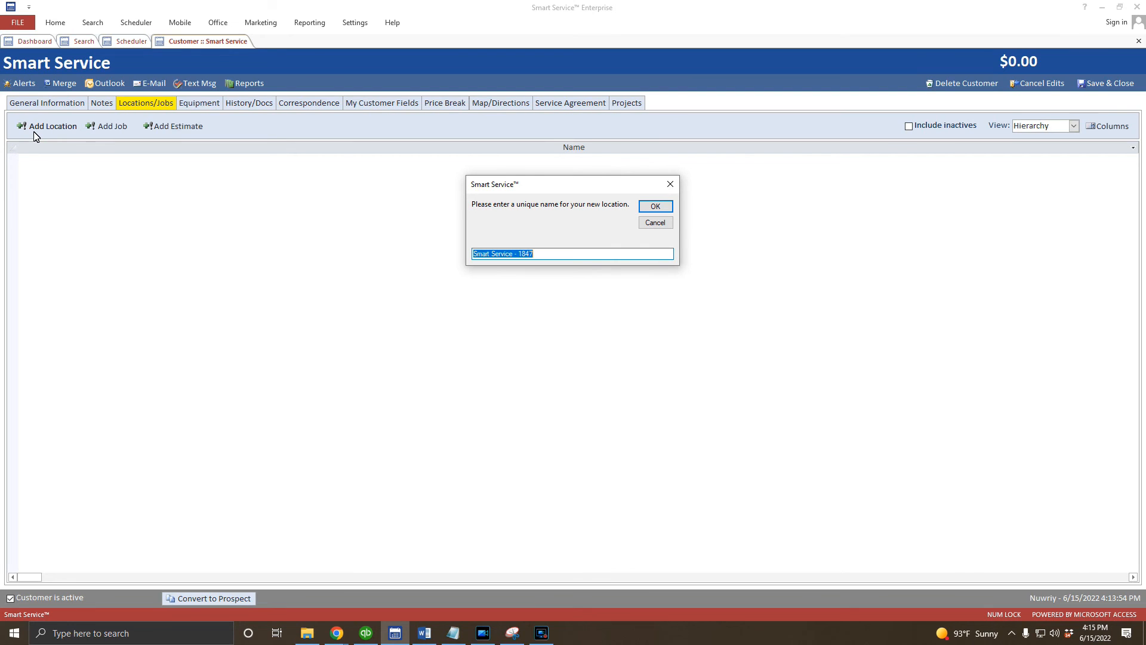
key(BackSpace)
text(Main Of)
text(fice)
click(655, 206)
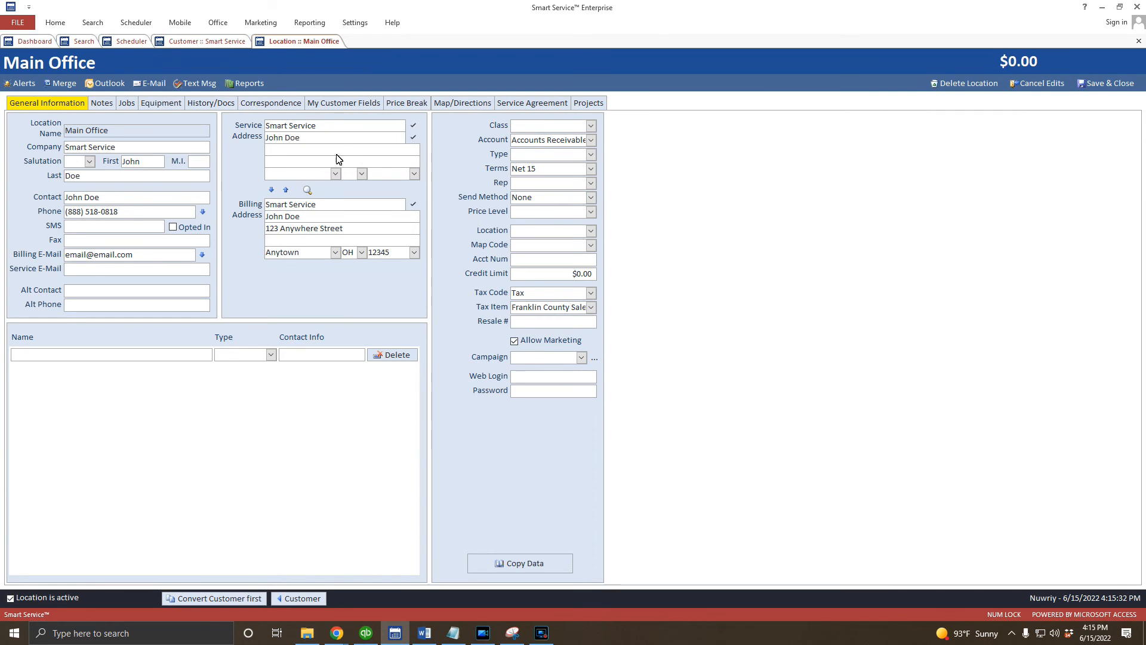
click(328, 152)
text(1 E camp)
text(us view blvd)
key(Tab)
text(suite 320)
key(Tab)
text(columbus)
text(OH)
click(412, 126)
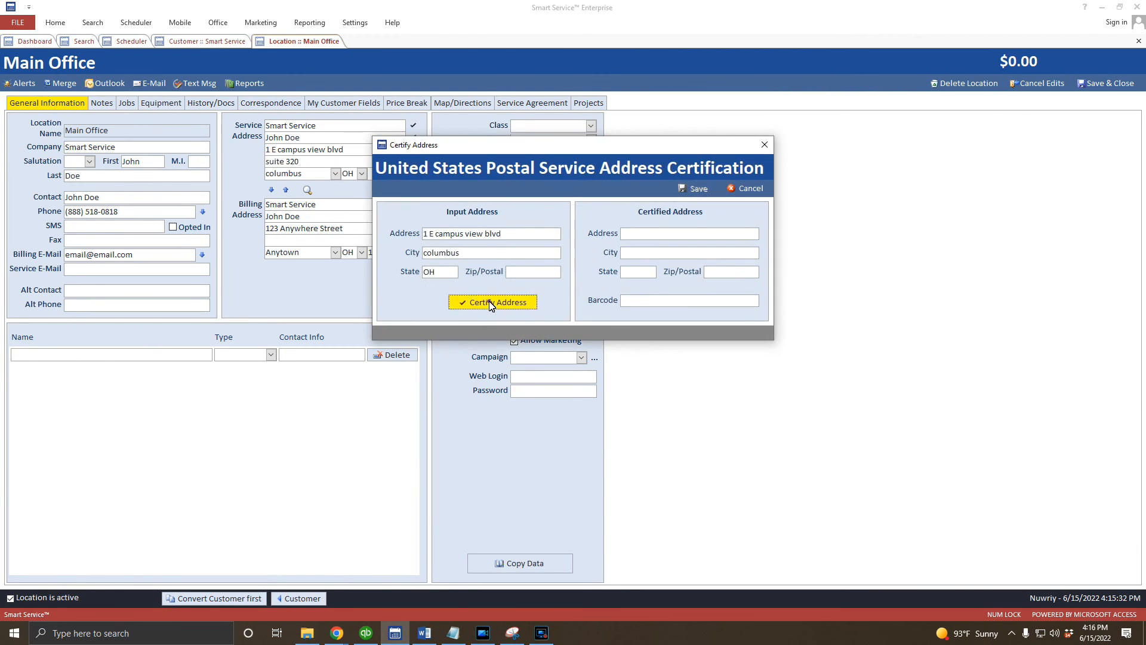
click(491, 301)
click(695, 191)
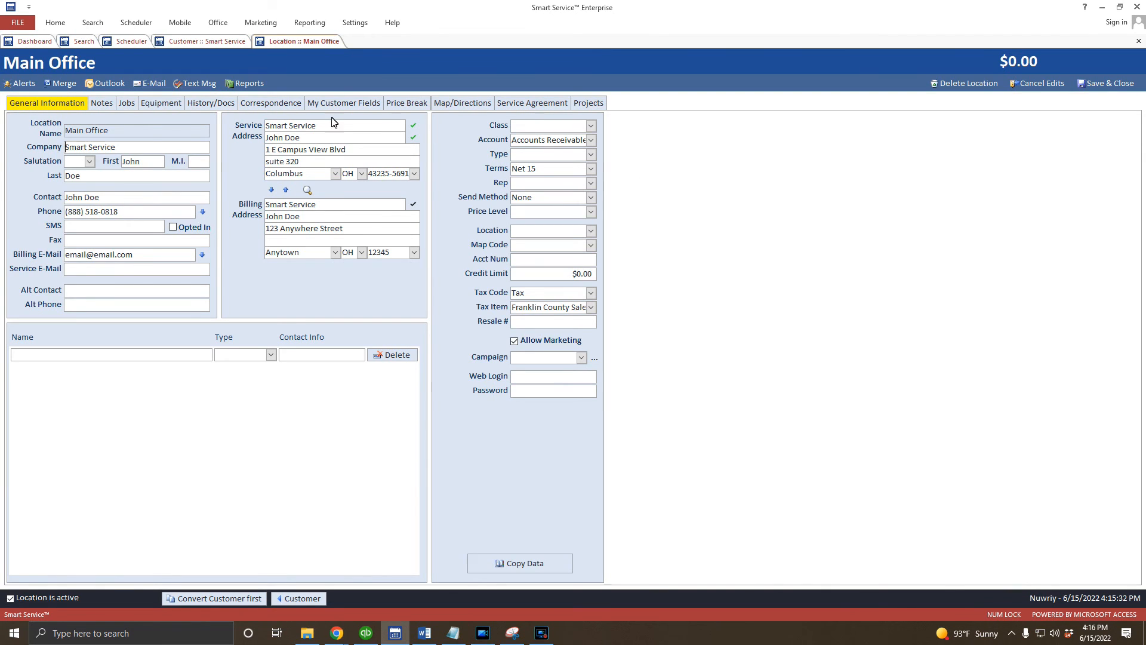
- Show the equipment list for the Main Office location
click(173, 106)
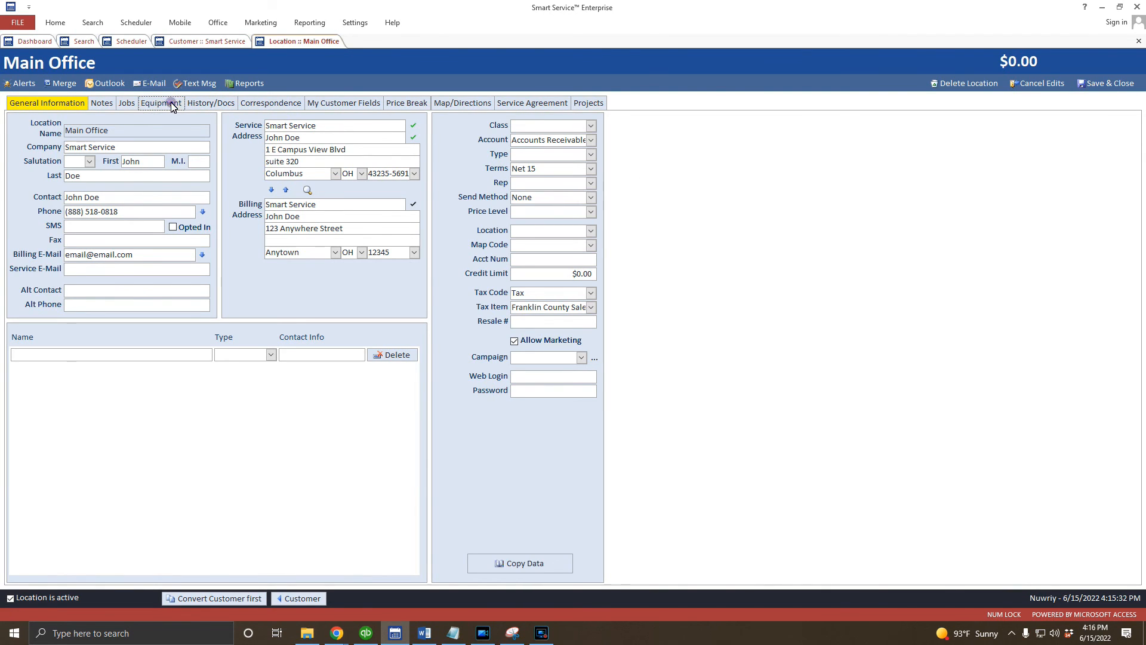